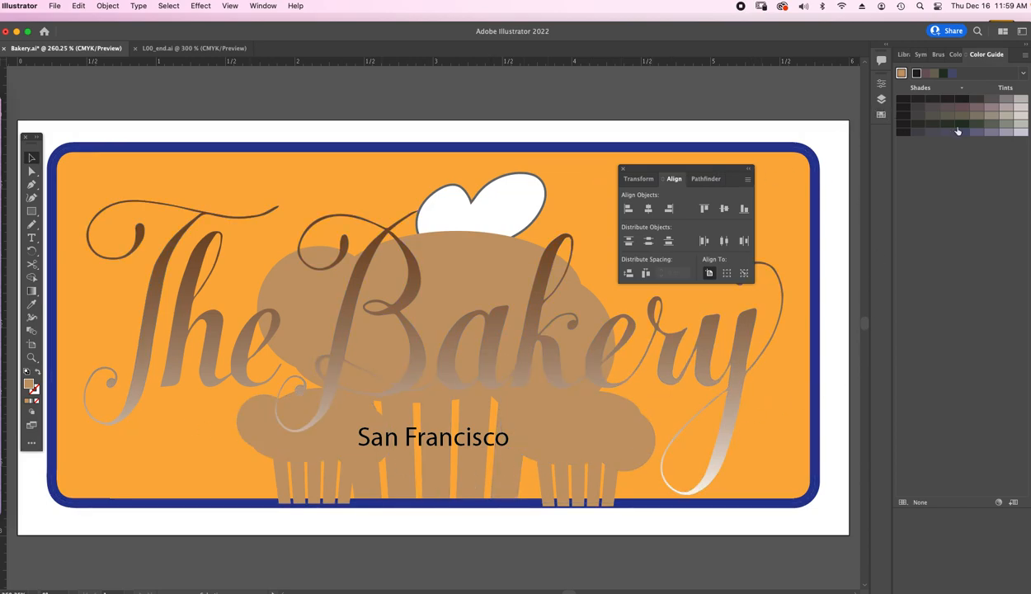
Draw a horizontal line about 1.59 in long beneath the word "The", near the sign's lower edge
{"action": "left_click_drag", "start_coordinate": [667, 169], "coordinate": [786, 129]}
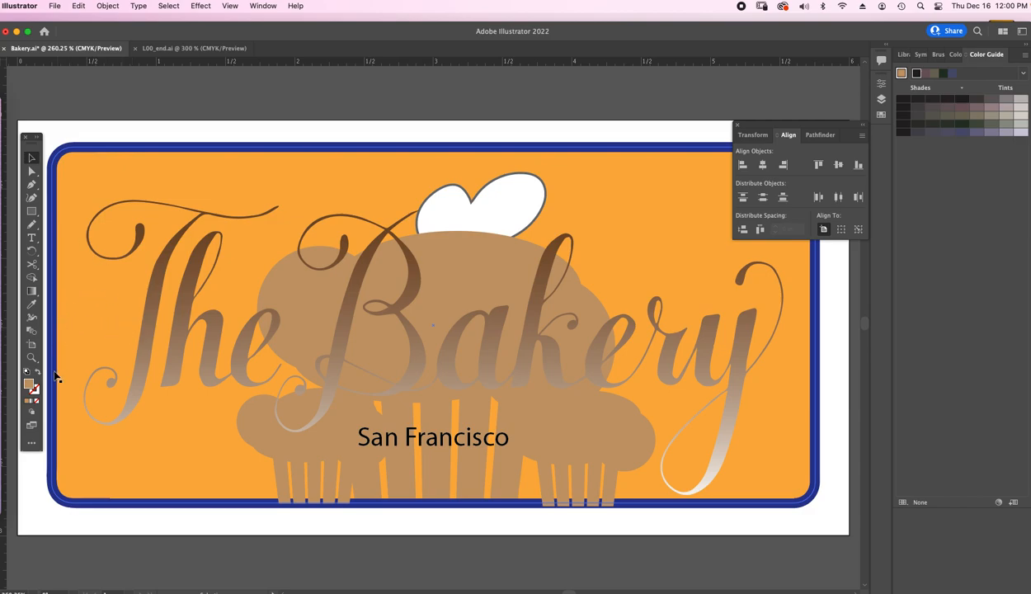
{"action": "left_click", "coordinate": [31, 444]}
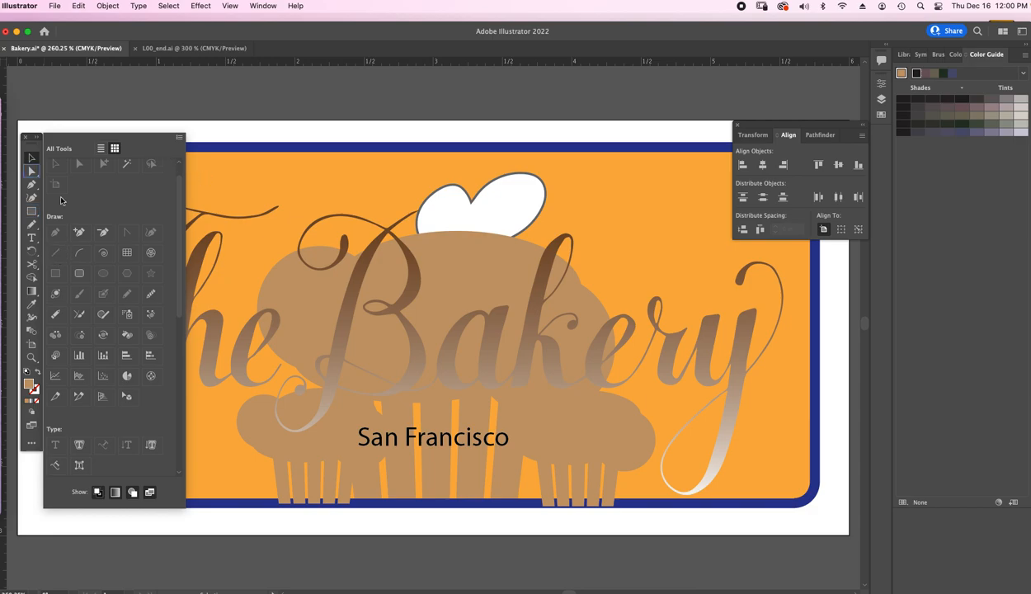
{"action": "left_click", "coordinate": [35, 212]}
{"action": "left_click_drag", "start_coordinate": [32, 211], "coordinate": [95, 265]}
{"action": "left_click", "coordinate": [225, 172]}
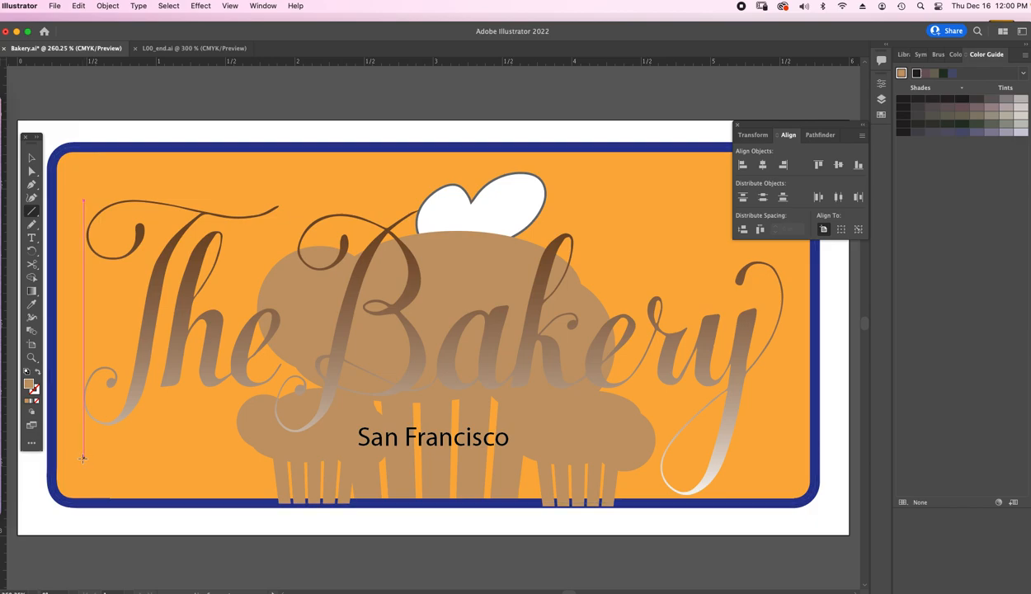
{"action": "left_click_drag", "start_coordinate": [83, 456], "coordinate": [303, 455]}
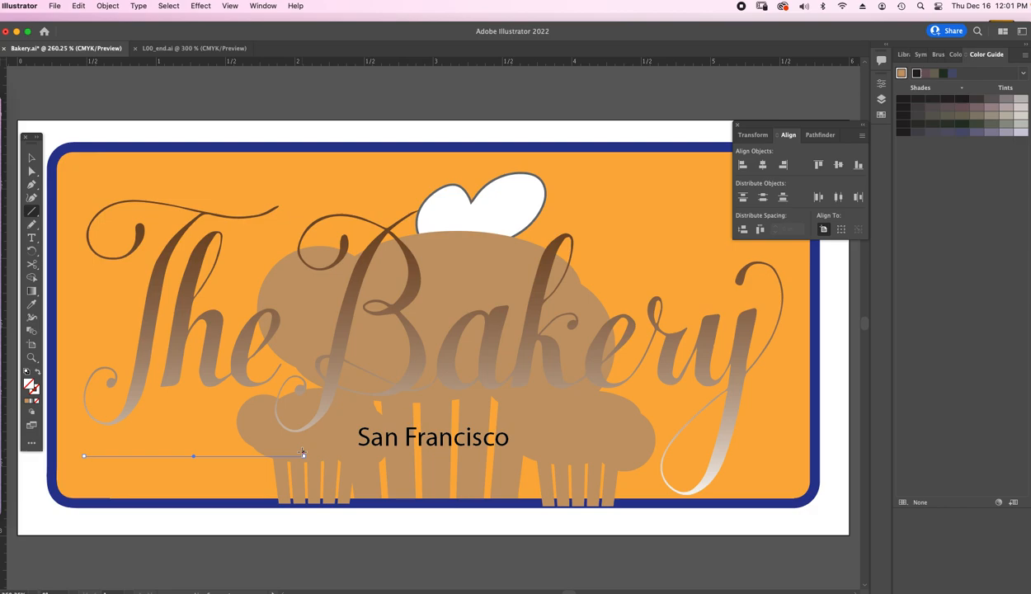
Undock the brush collection over the canvas and load the Borders_Novelty brush library
{"action": "left_click", "coordinate": [937, 56]}
{"action": "mouse_move", "coordinate": [939, 55]}
{"action": "left_mouse_down"}
{"action": "mouse_move", "coordinate": [704, 101]}
{"action": "mouse_move", "coordinate": [702, 92]}
{"action": "left_mouse_up"}
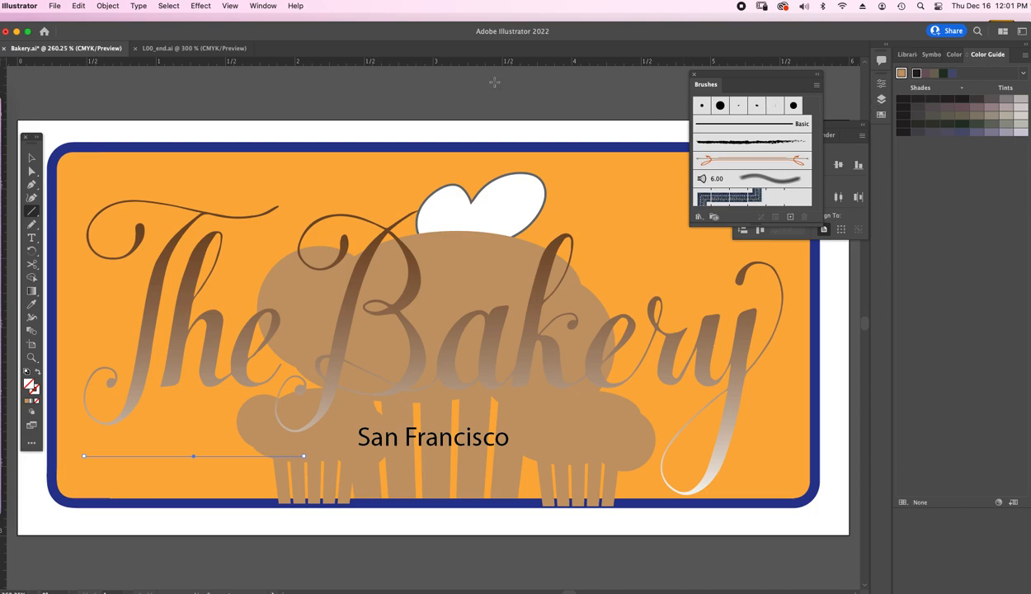
{"action": "left_click", "coordinate": [263, 7]}
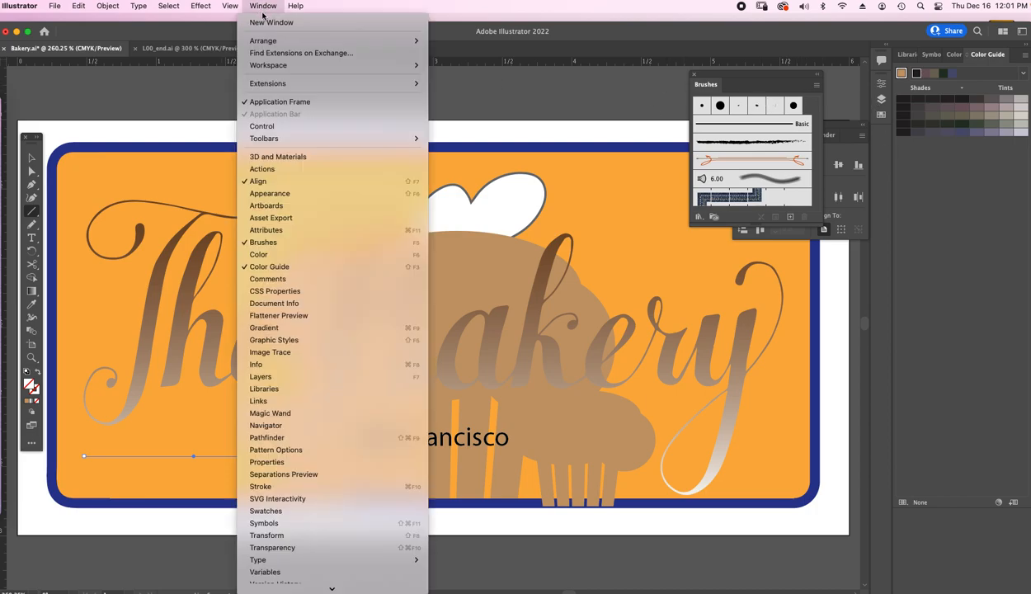
{"action": "mouse_move", "coordinate": [267, 7]}
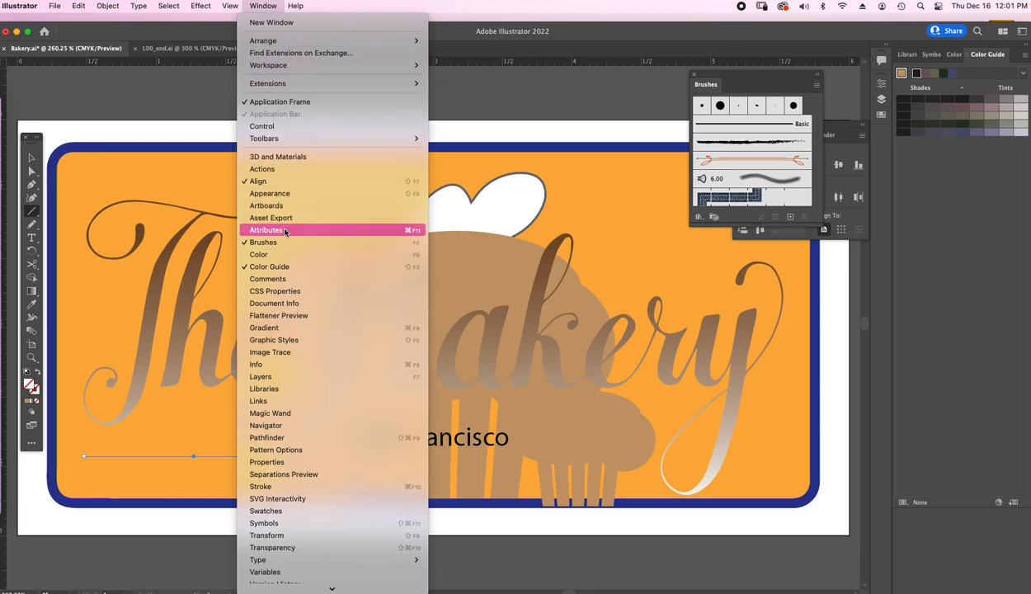
{"action": "left_click", "coordinate": [264, 7]}
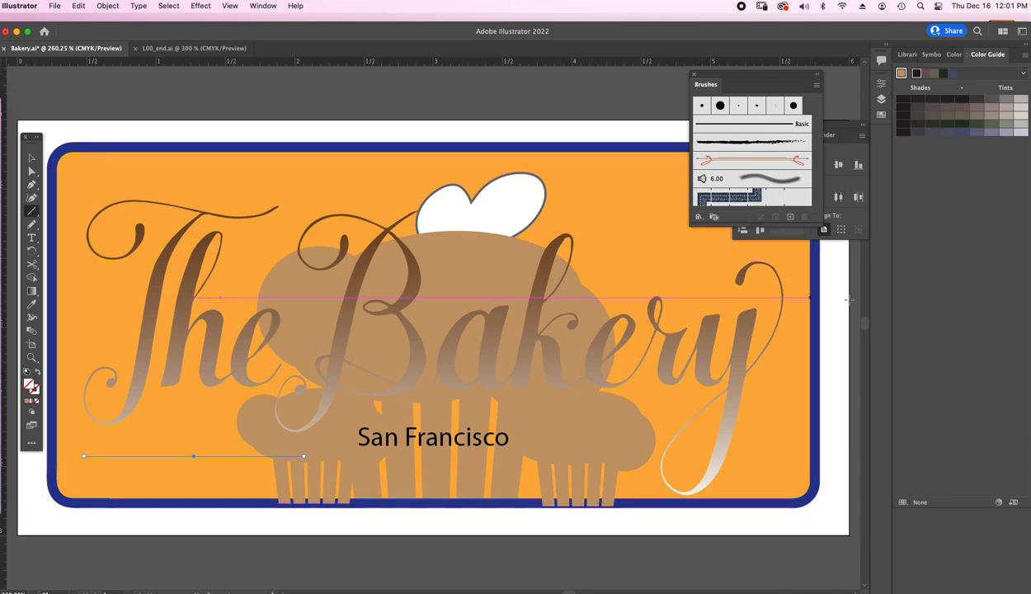
{"action": "left_click", "coordinate": [817, 86]}
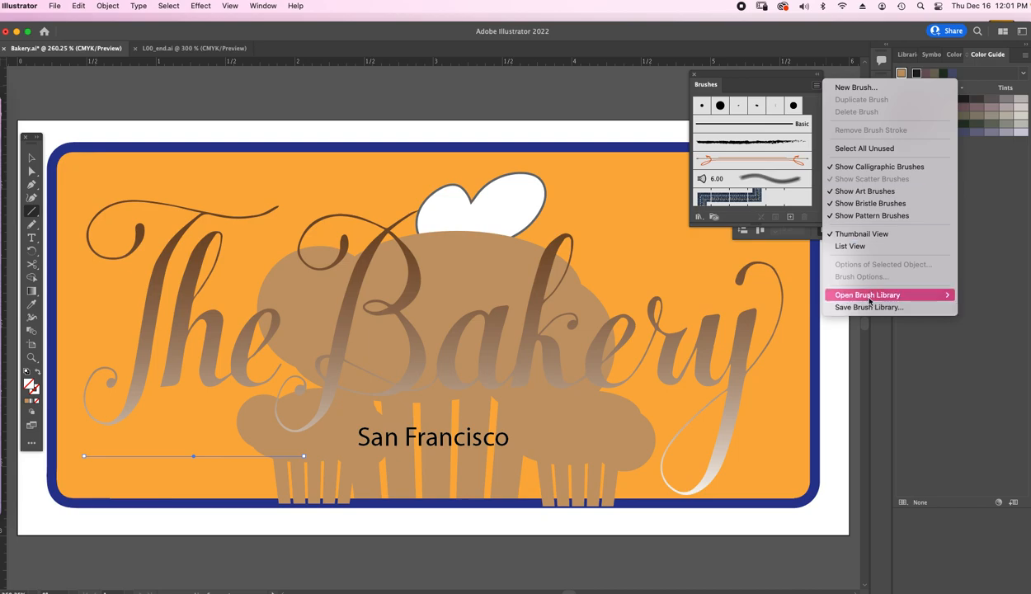
{"action": "mouse_move", "coordinate": [872, 297]}
{"action": "mouse_move", "coordinate": [767, 307]}
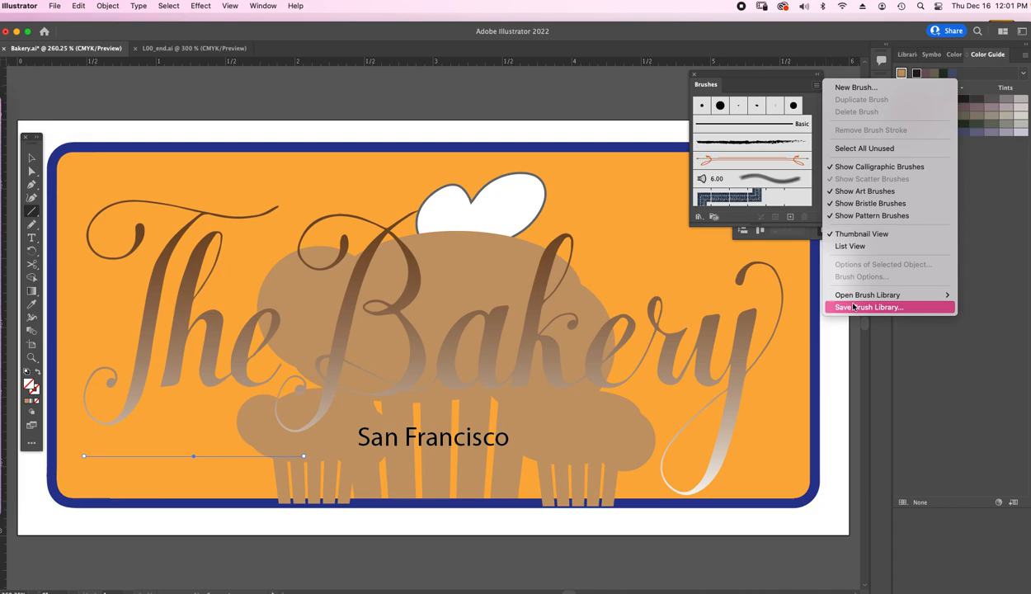
{"action": "mouse_move", "coordinate": [912, 299]}
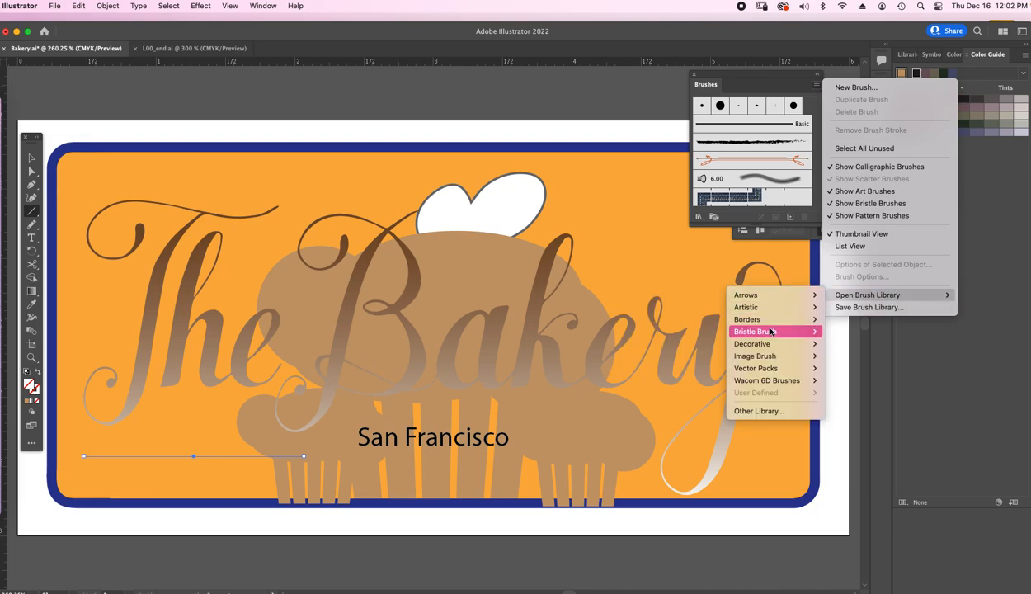
{"action": "mouse_move", "coordinate": [766, 345]}
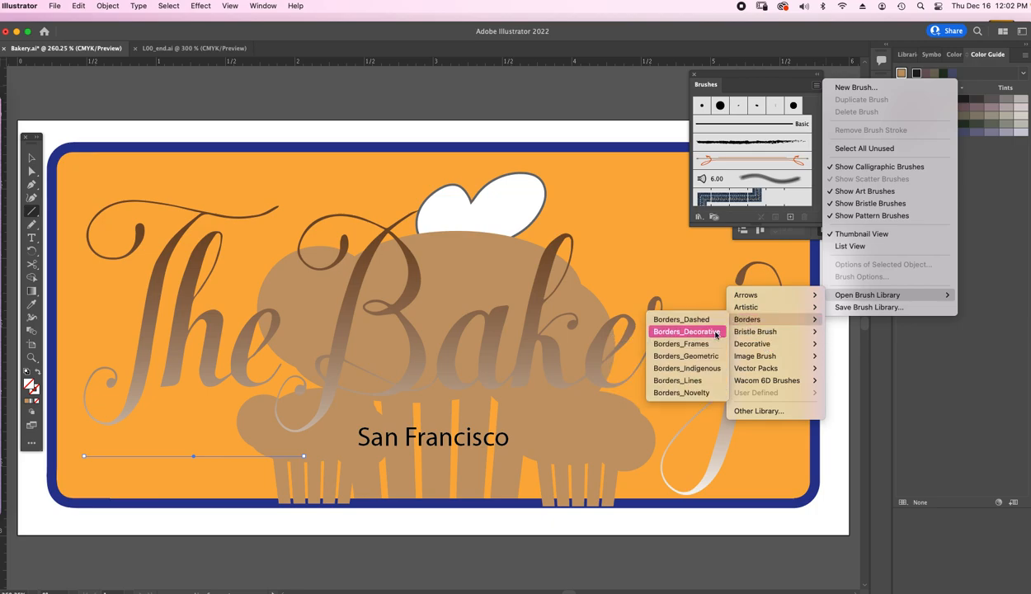
{"action": "left_click", "coordinate": [685, 393]}
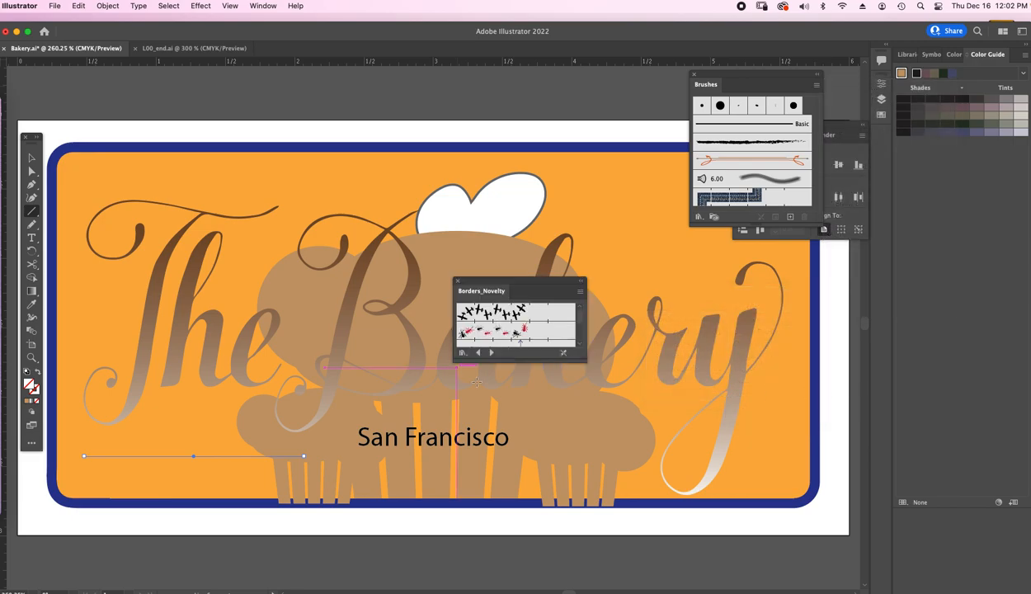
Enlarge the Borders_Novelty library and apply its Laurel brush to the horizontal line
{"action": "left_click_drag", "start_coordinate": [538, 287], "coordinate": [619, 158]}
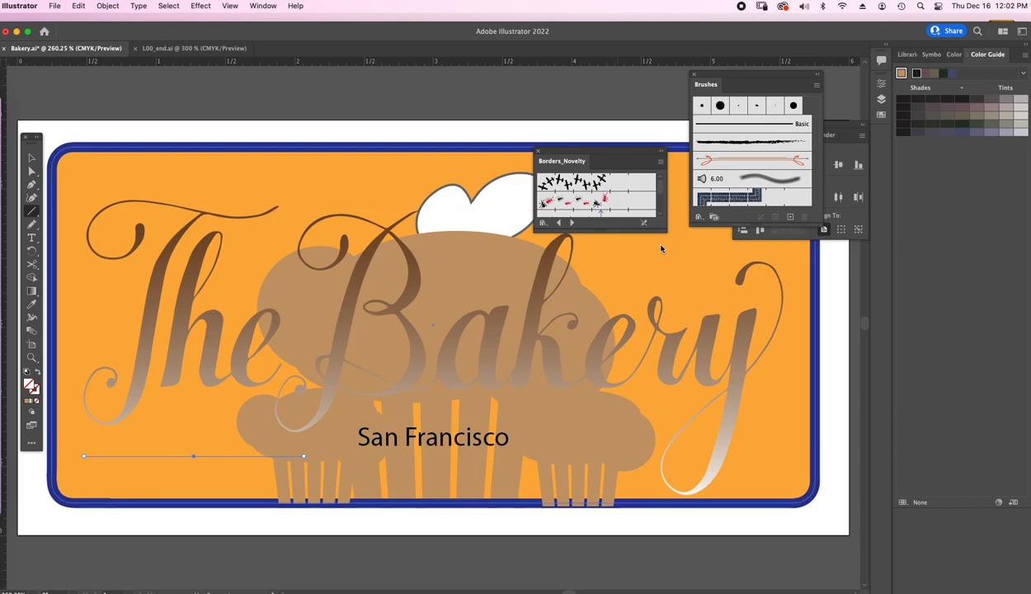
{"action": "mouse_move", "coordinate": [662, 228]}
{"action": "left_mouse_down"}
{"action": "mouse_move", "coordinate": [679, 364]}
{"action": "mouse_move", "coordinate": [708, 442]}
{"action": "mouse_move", "coordinate": [691, 461]}
{"action": "left_mouse_up"}
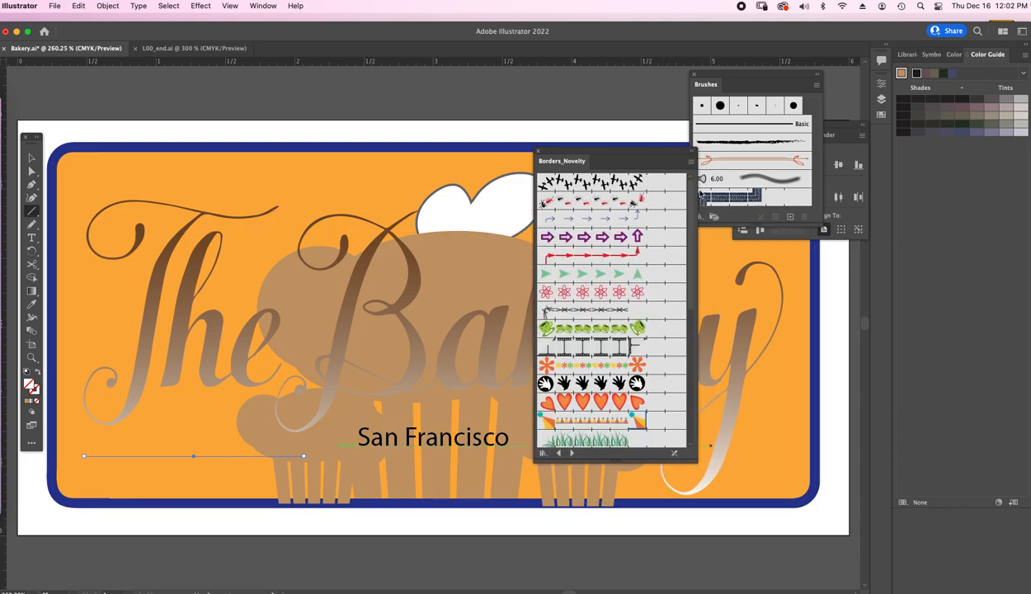
{"action": "scroll", "coordinate": [689, 215], "scroll_direction": "down", "scroll_amount": 5}
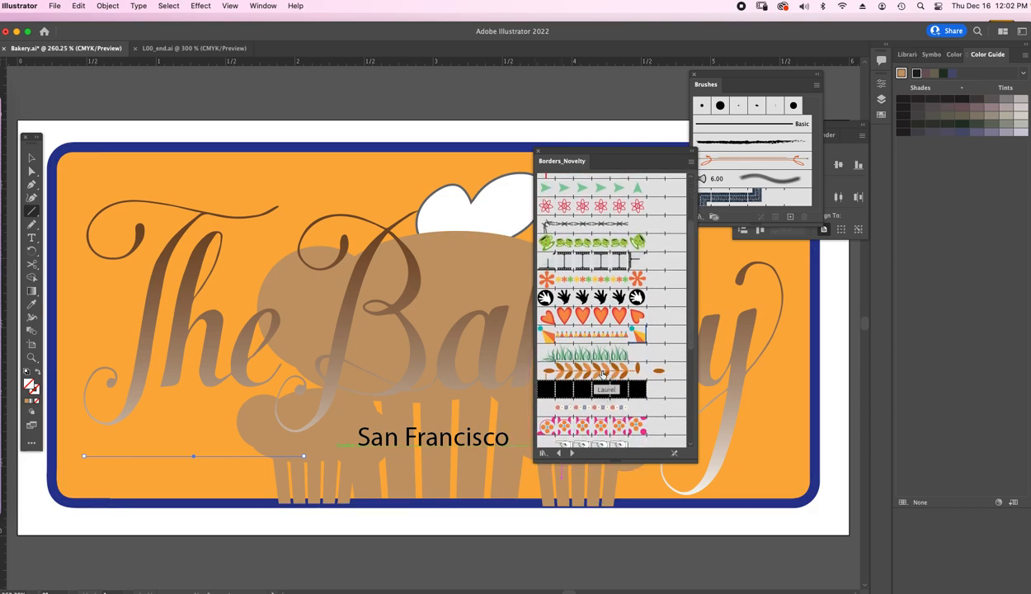
{"action": "left_click", "coordinate": [603, 372]}
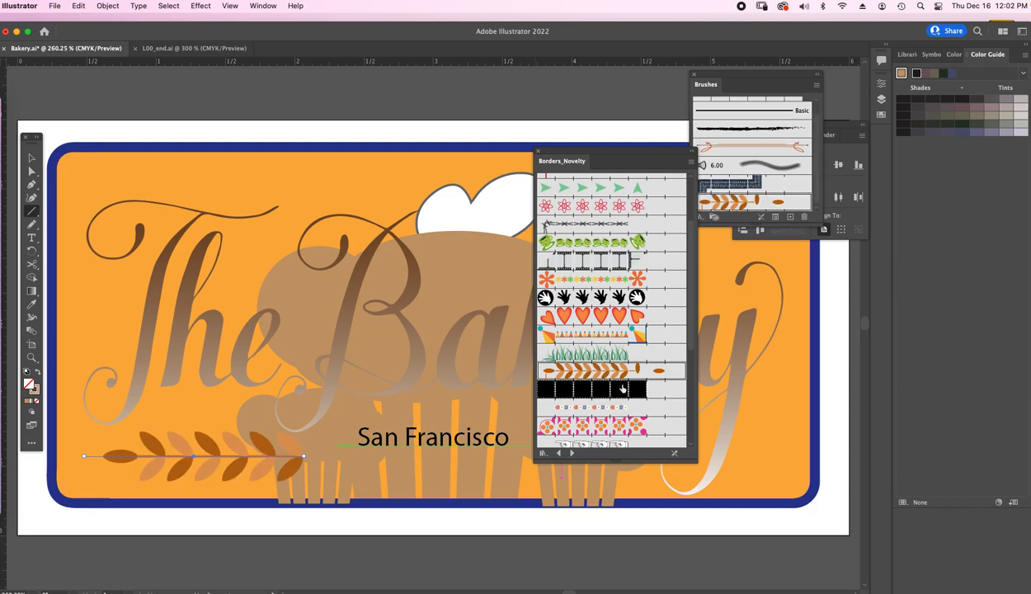
Close the Borders_Novelty library and move the brush collection clear of the artwork
{"action": "left_click_drag", "start_coordinate": [556, 155], "coordinate": [790, 155]}
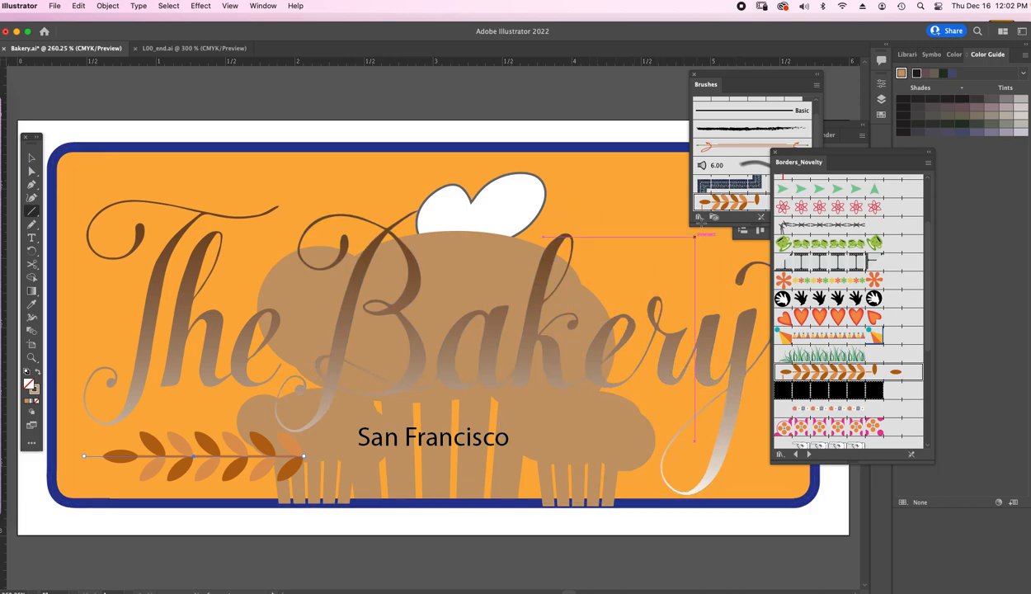
{"action": "mouse_move", "coordinate": [794, 154]}
{"action": "left_mouse_down"}
{"action": "mouse_move", "coordinate": [807, 158]}
{"action": "mouse_move", "coordinate": [778, 156]}
{"action": "left_mouse_up"}
{"action": "left_click", "coordinate": [776, 156]}
{"action": "mouse_move", "coordinate": [750, 79]}
{"action": "left_mouse_down"}
{"action": "mouse_move", "coordinate": [705, 79]}
{"action": "mouse_move", "coordinate": [771, 91]}
{"action": "left_mouse_up"}
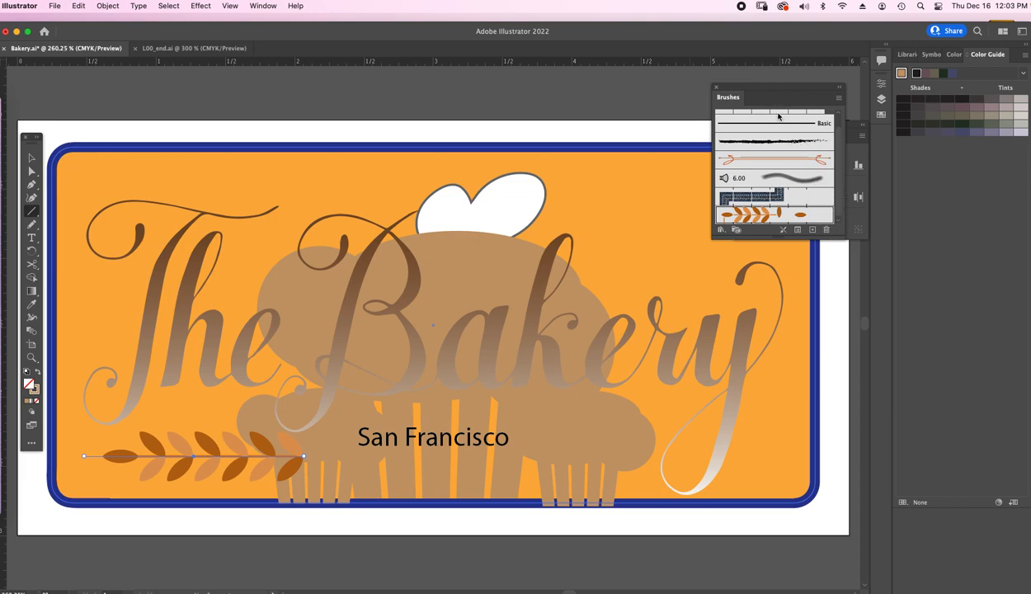
{"action": "mouse_move", "coordinate": [761, 97]}
{"action": "left_mouse_down"}
{"action": "mouse_move", "coordinate": [914, 178]}
{"action": "mouse_move", "coordinate": [924, 196]}
{"action": "left_mouse_up"}
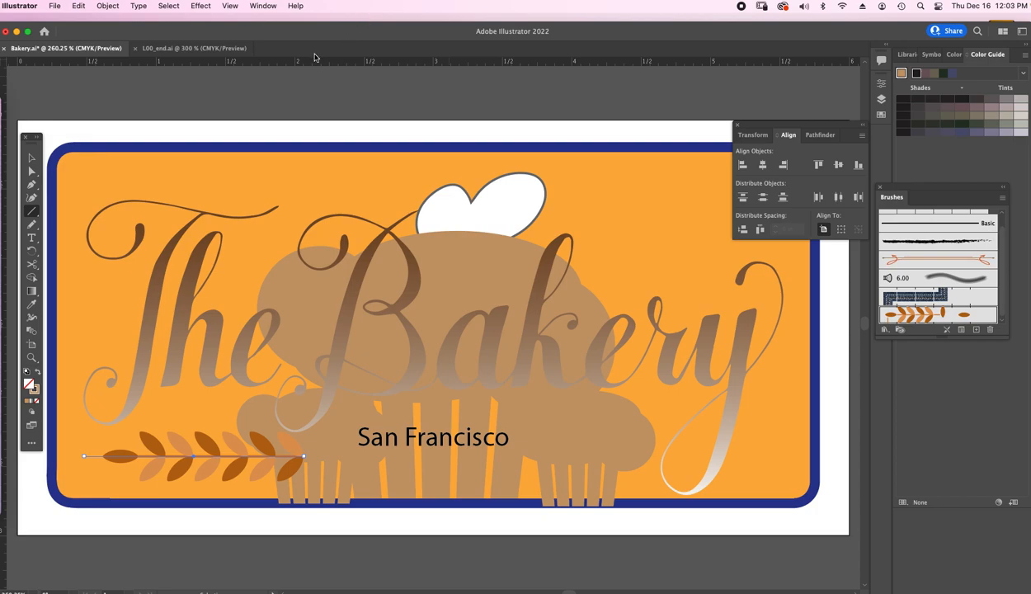
Set the stroke weight of the laurel line to 0.5 pt
{"action": "left_click", "coordinate": [264, 6]}
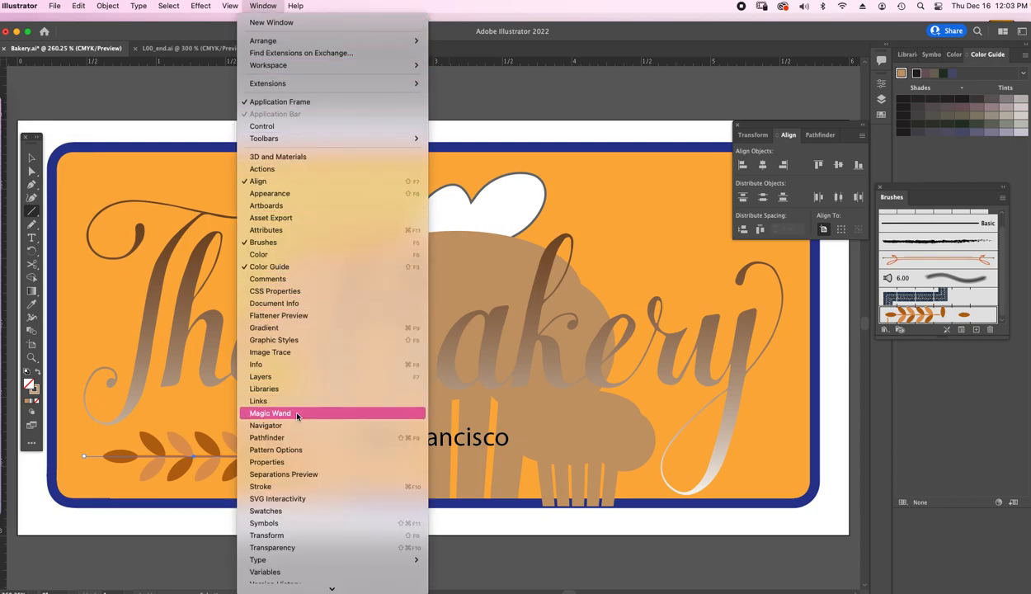
{"action": "left_click", "coordinate": [308, 464]}
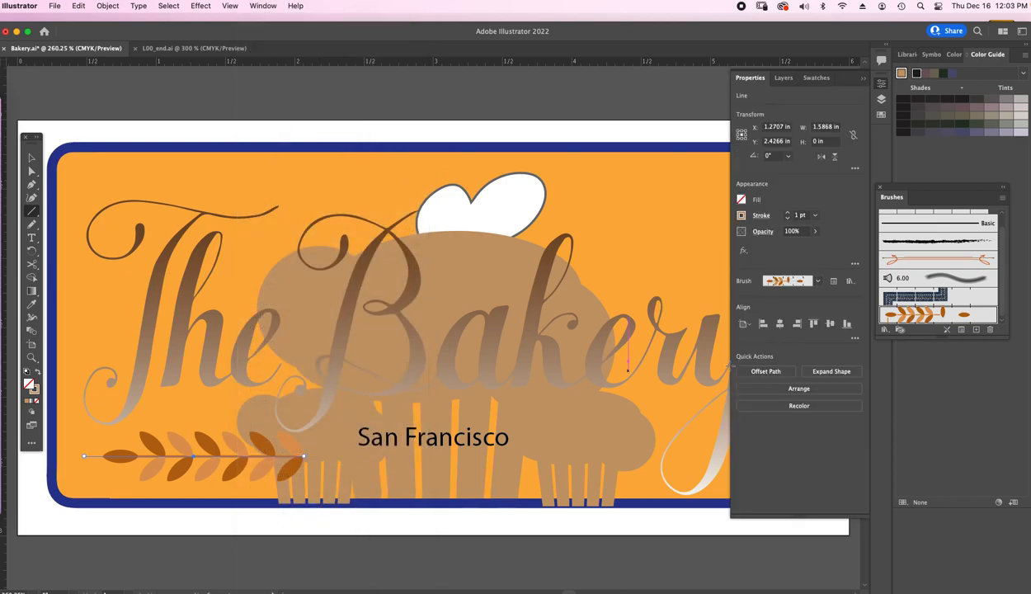
{"action": "left_click", "coordinate": [816, 216]}
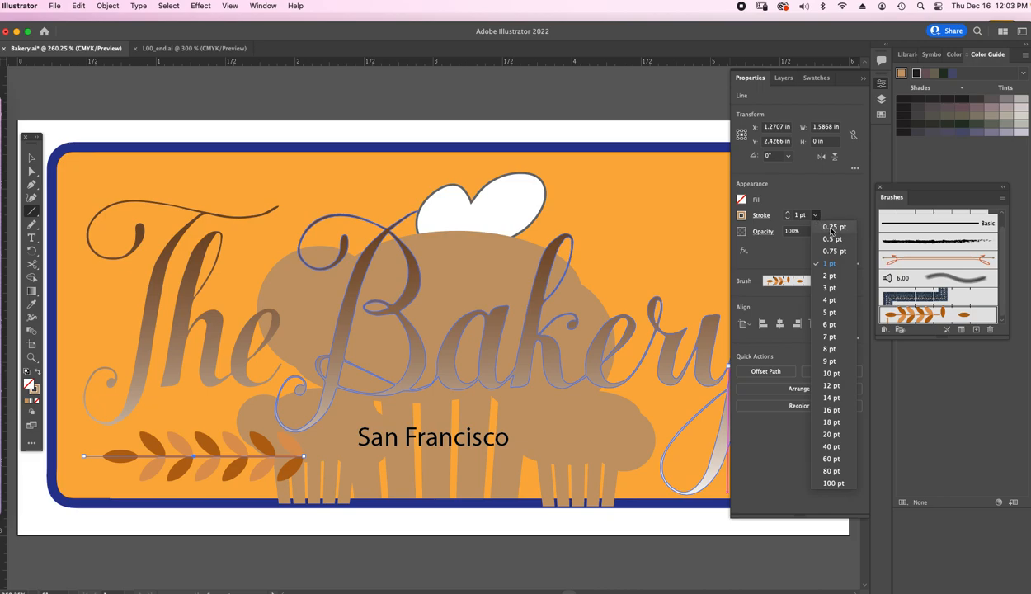
{"action": "left_click", "coordinate": [819, 238]}
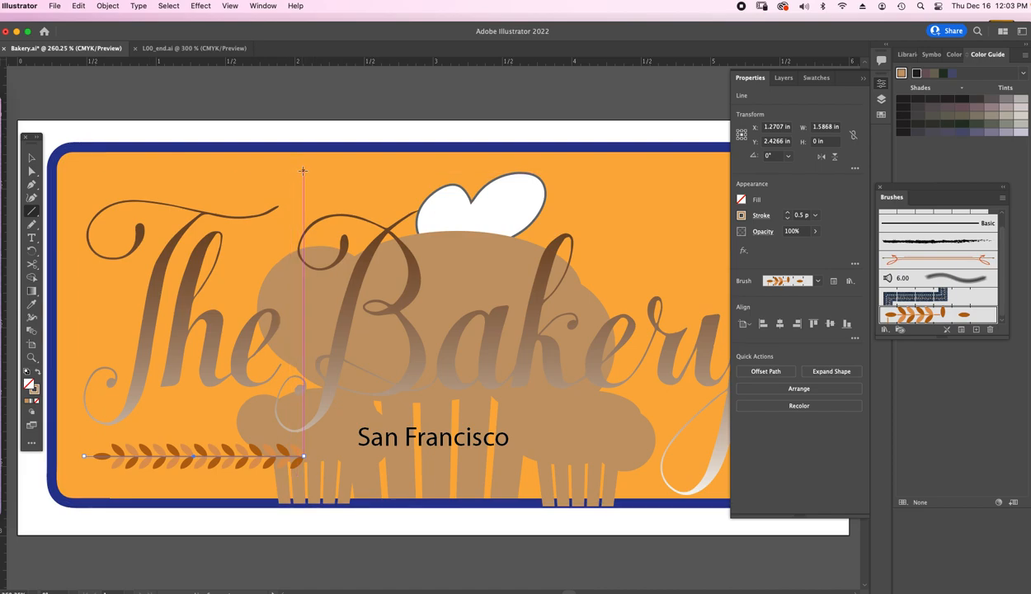
Draw a second line about 1.51 in long from right to left above "The", with the Laurel brush and a 0.5 pt stroke
{"action": "left_click_drag", "start_coordinate": [303, 170], "coordinate": [94, 165]}
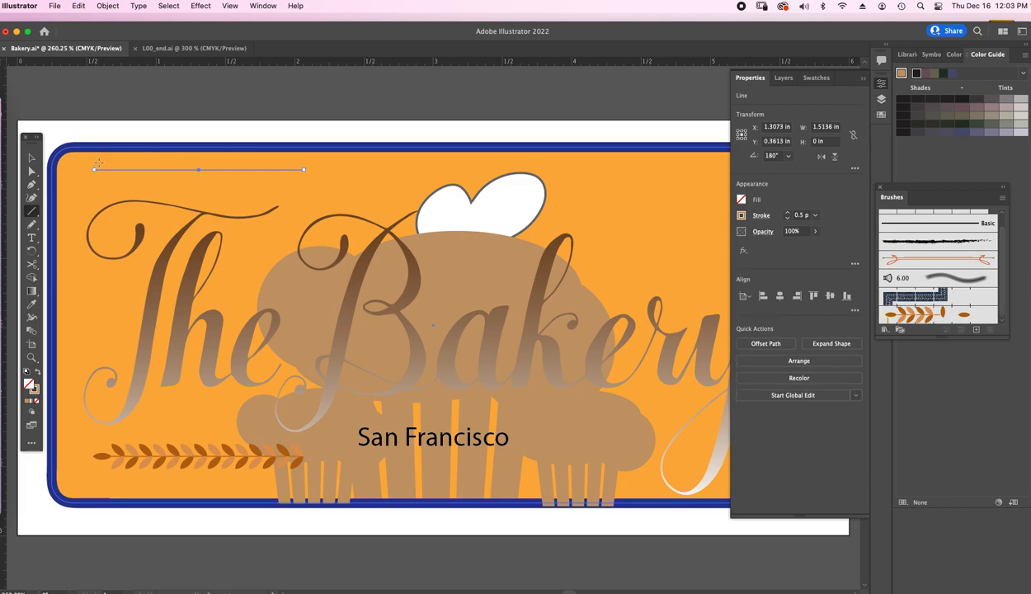
{"action": "left_click", "coordinate": [913, 316]}
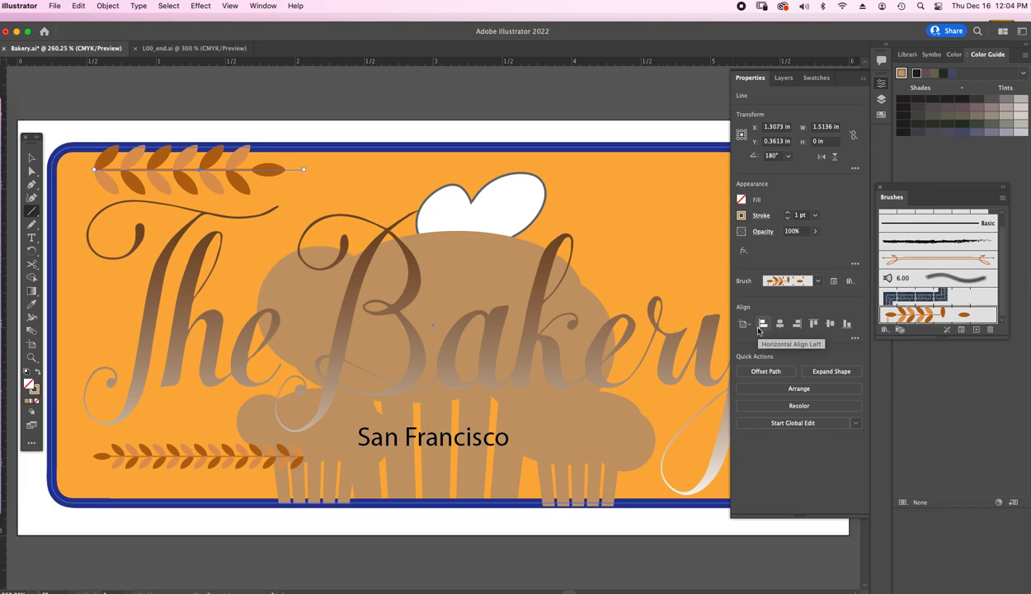
{"action": "left_click", "coordinate": [816, 215]}
{"action": "left_click", "coordinate": [821, 241]}
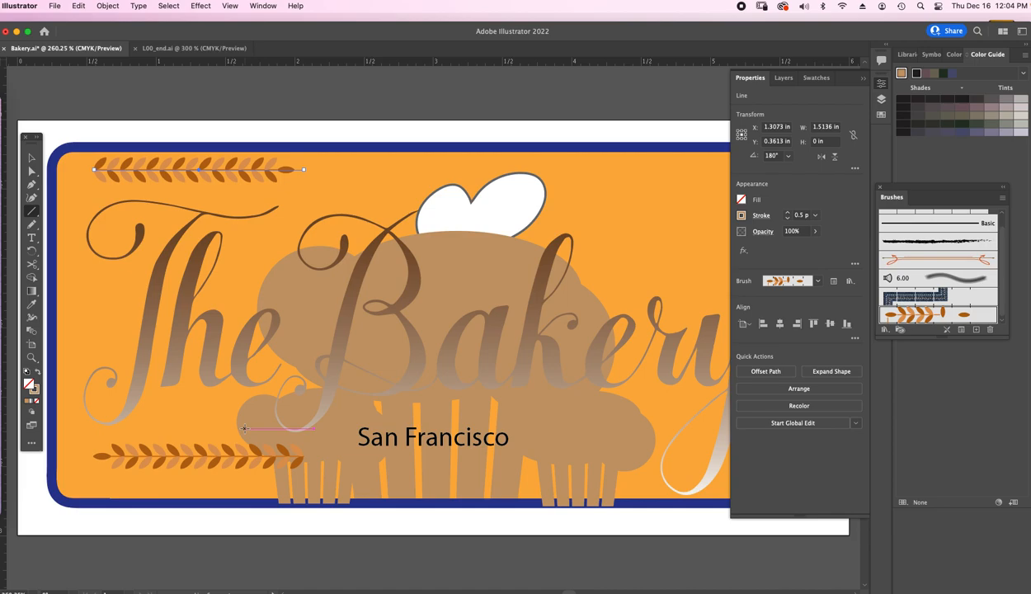
Place the two laurel branches on either side of the "San Francisco" text, with their tips facing it
{"action": "key", "text": "v"}
{"action": "left_click_drag", "start_coordinate": [198, 179], "coordinate": [576, 442]}
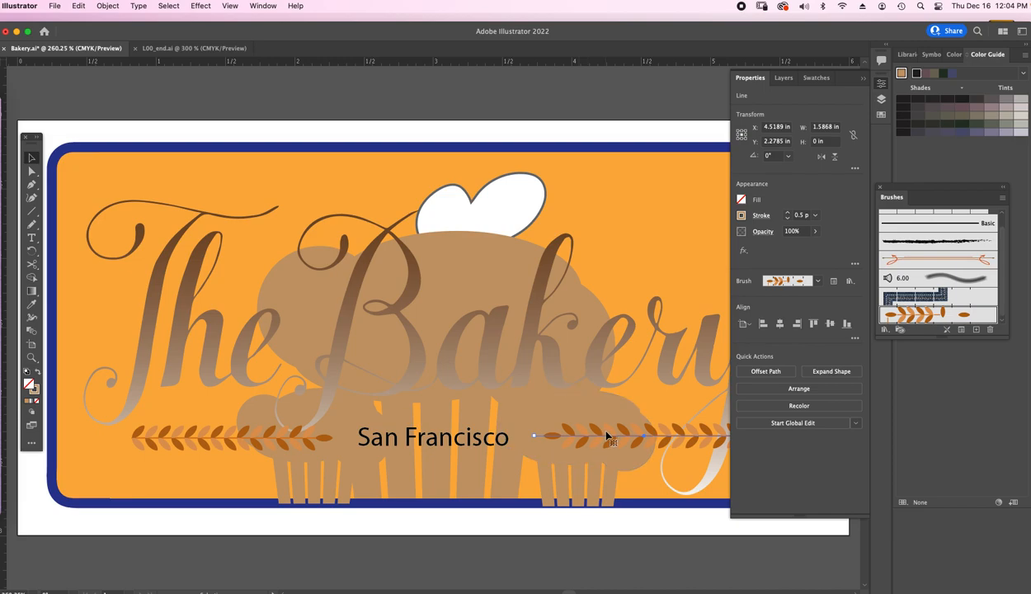
{"action": "mouse_move", "coordinate": [188, 435]}
{"action": "left_mouse_down"}
{"action": "mouse_move", "coordinate": [174, 435]}
{"action": "mouse_move", "coordinate": [183, 444]}
{"action": "left_mouse_up"}
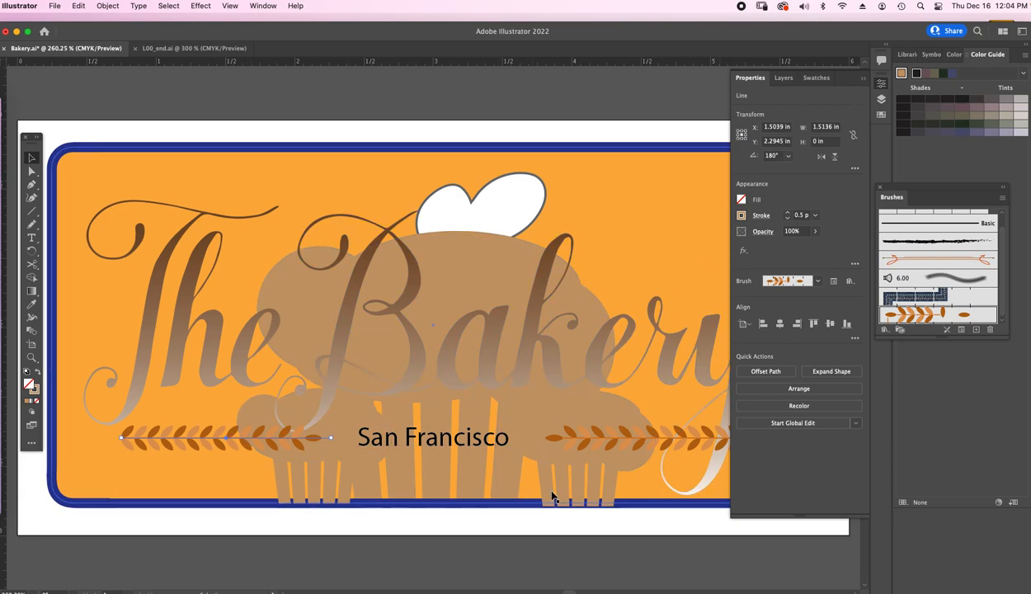
Delete the laurel branch to the right of "San Francisco" and shift the remaining branch slightly lower
{"action": "left_click", "coordinate": [864, 79]}
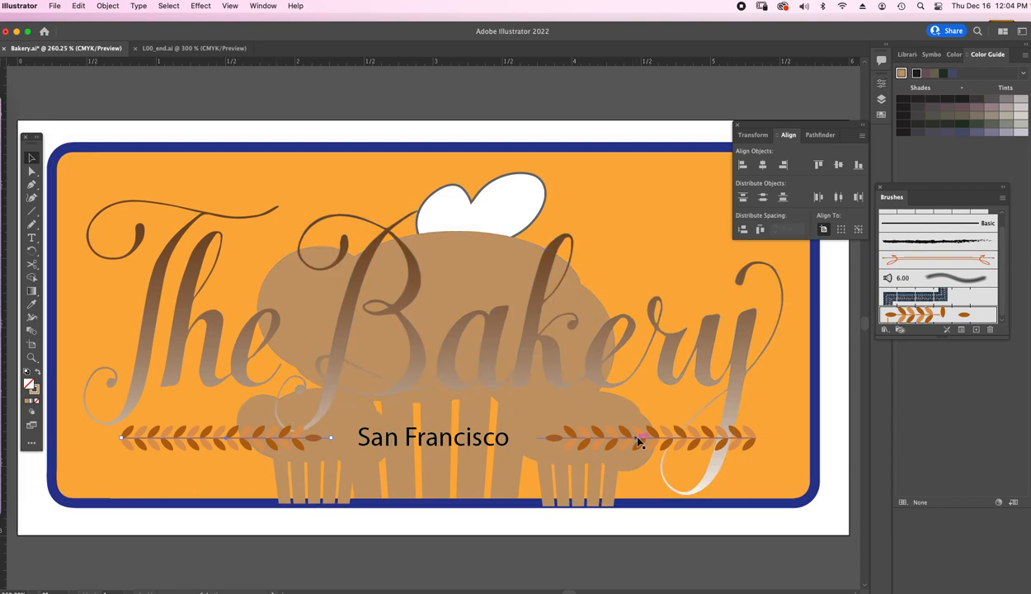
{"action": "left_click", "coordinate": [676, 441]}
{"action": "key", "text": "Delete"}
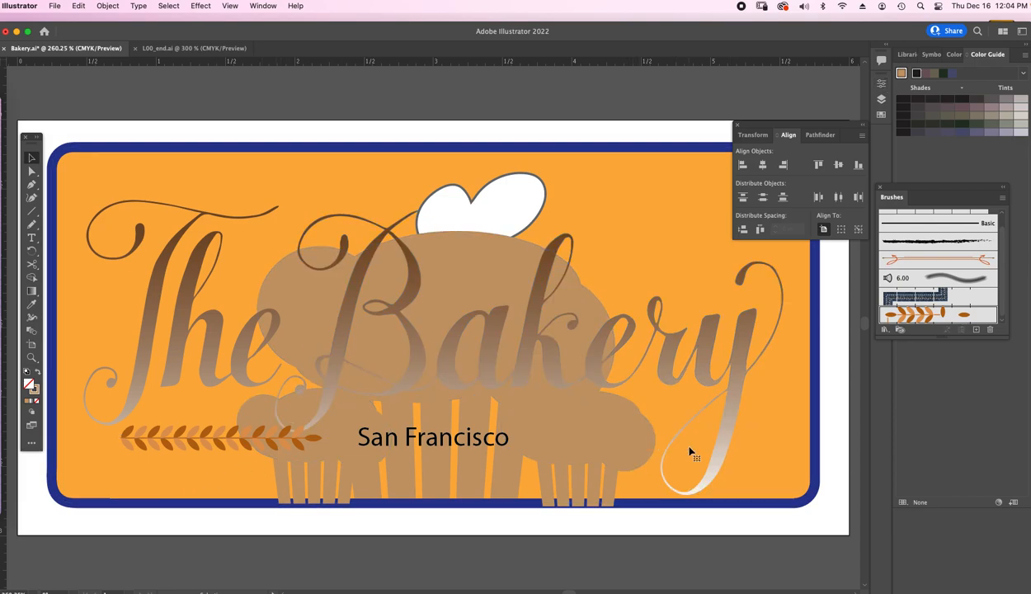
{"action": "mouse_move", "coordinate": [209, 442]}
{"action": "left_mouse_down"}
{"action": "mouse_move", "coordinate": [204, 452]}
{"action": "mouse_move", "coordinate": [215, 441]}
{"action": "left_mouse_up"}
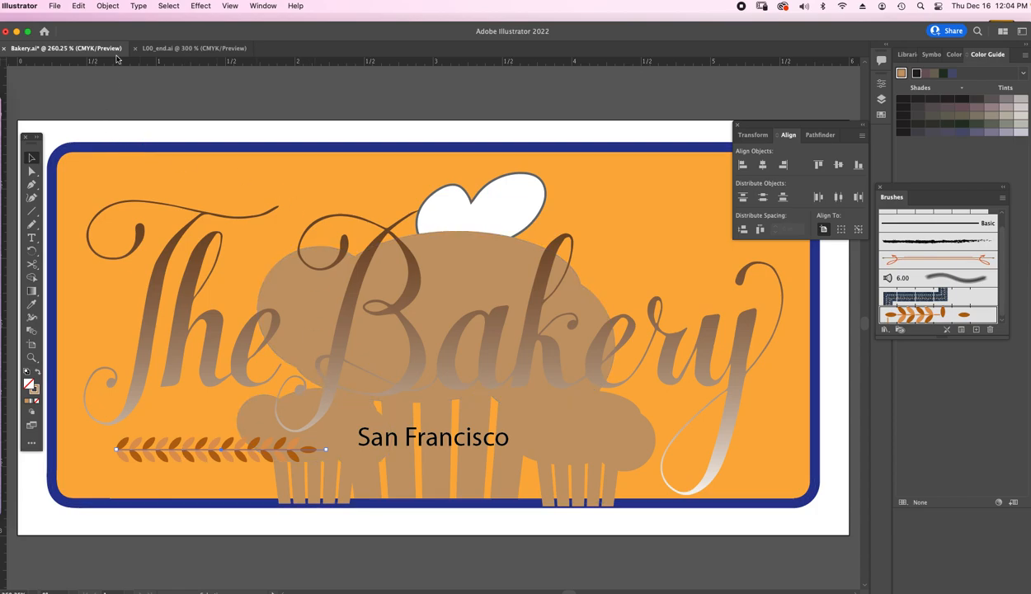
Create a mirrored copy of the laurel branch by reflecting it across the vertical axis at 90°
{"action": "left_click", "coordinate": [108, 6]}
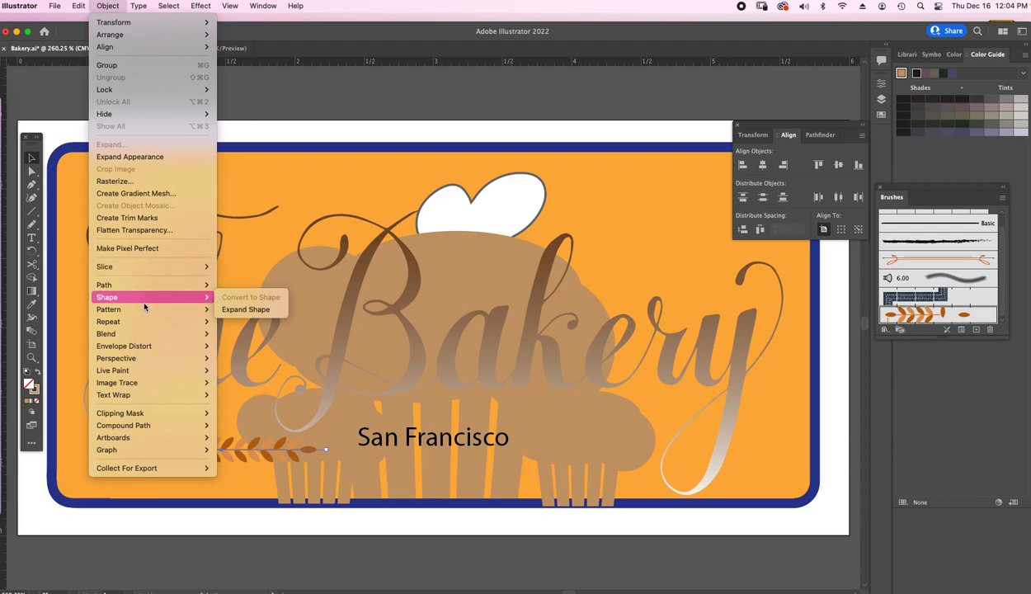
{"action": "mouse_move", "coordinate": [153, 332]}
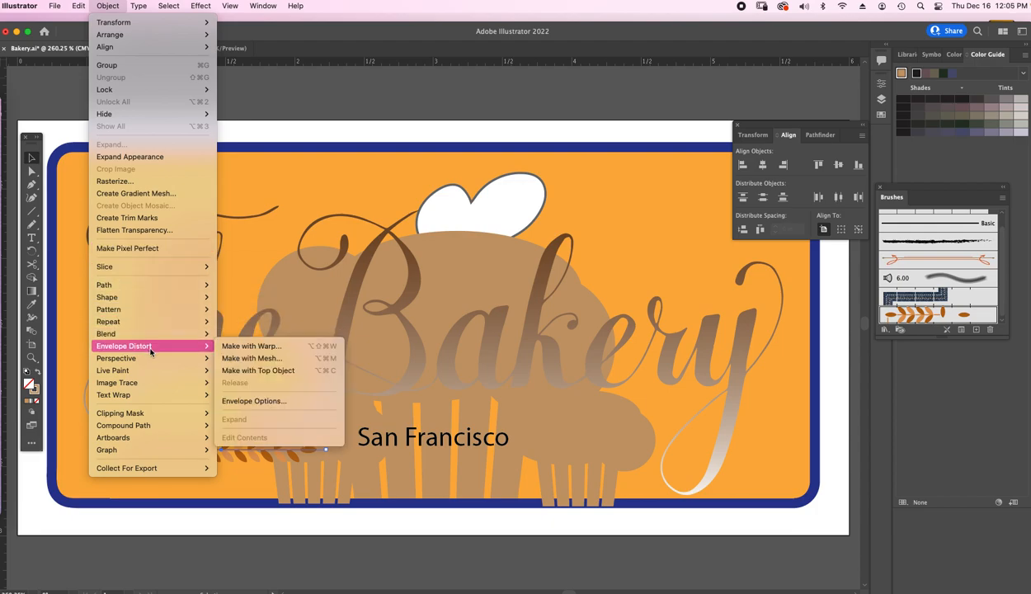
{"action": "mouse_move", "coordinate": [152, 373]}
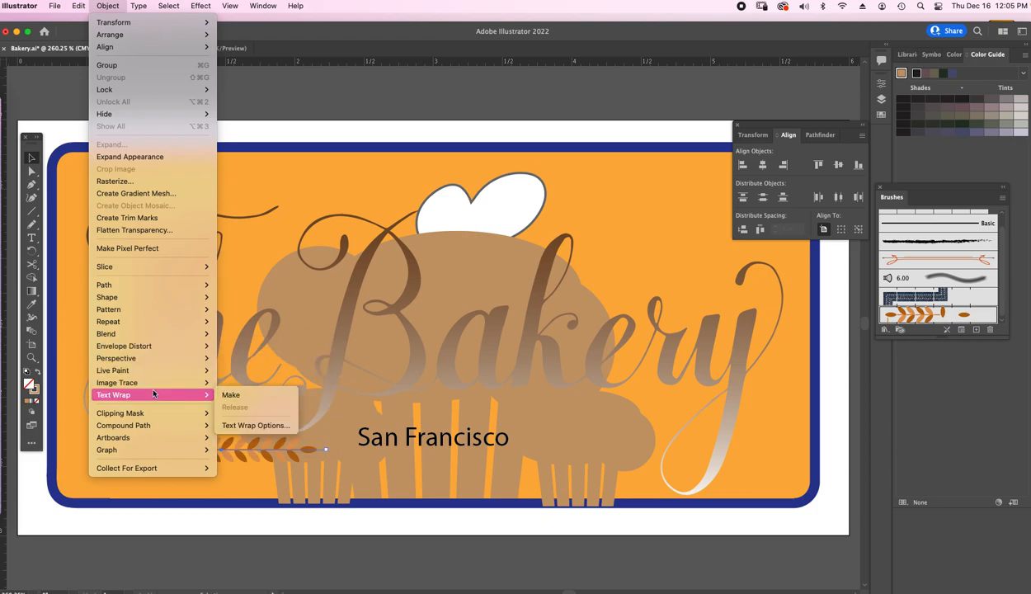
{"action": "mouse_move", "coordinate": [132, 25]}
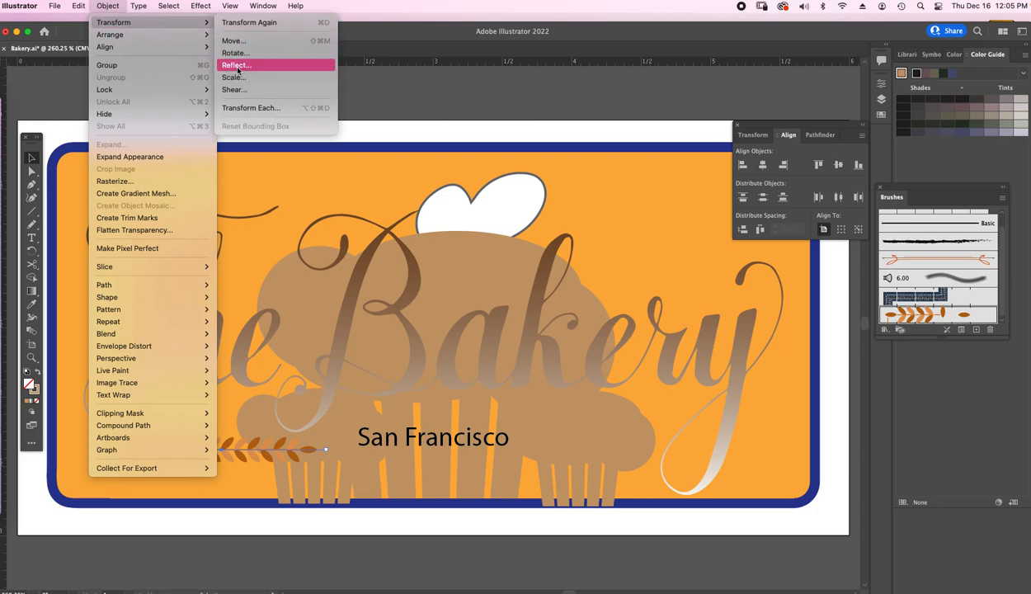
{"action": "left_click", "coordinate": [236, 65]}
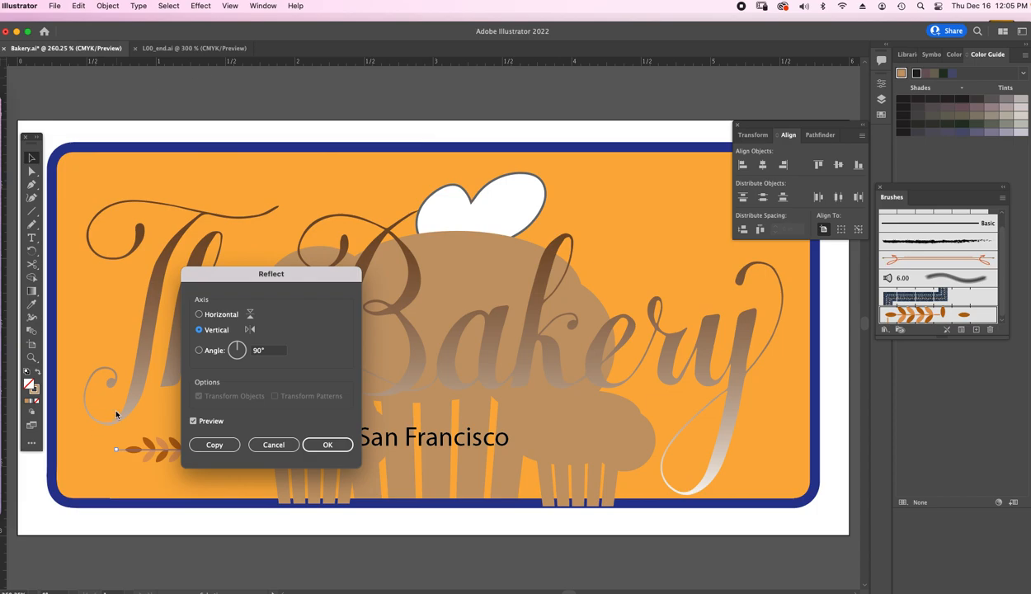
{"action": "left_click_drag", "start_coordinate": [304, 278], "coordinate": [301, 272]}
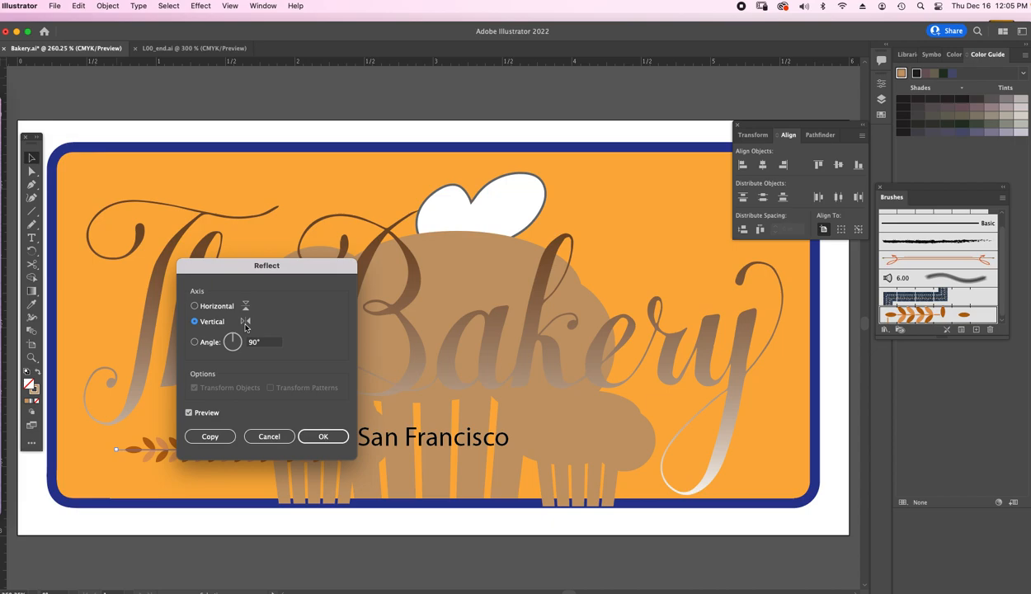
{"action": "left_click_drag", "start_coordinate": [254, 266], "coordinate": [215, 224]}
{"action": "mouse_move", "coordinate": [194, 299]}
{"action": "left_mouse_down"}
{"action": "mouse_move", "coordinate": [208, 306]}
{"action": "mouse_move", "coordinate": [193, 314]}
{"action": "mouse_move", "coordinate": [176, 302]}
{"action": "mouse_move", "coordinate": [185, 291]}
{"action": "mouse_move", "coordinate": [208, 302]}
{"action": "mouse_move", "coordinate": [183, 300]}
{"action": "left_mouse_up"}
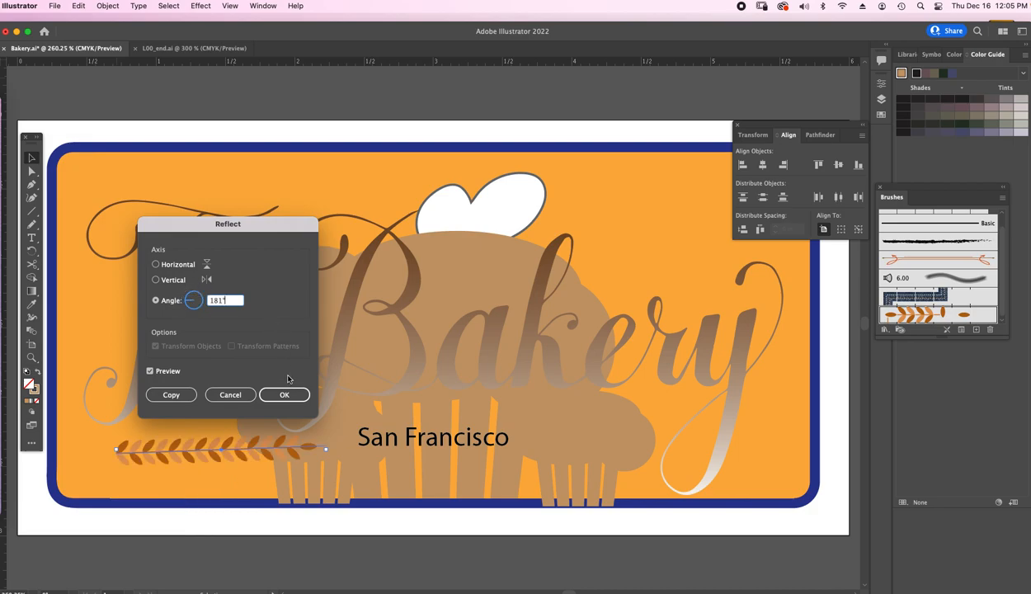
{"action": "left_click", "coordinate": [155, 280]}
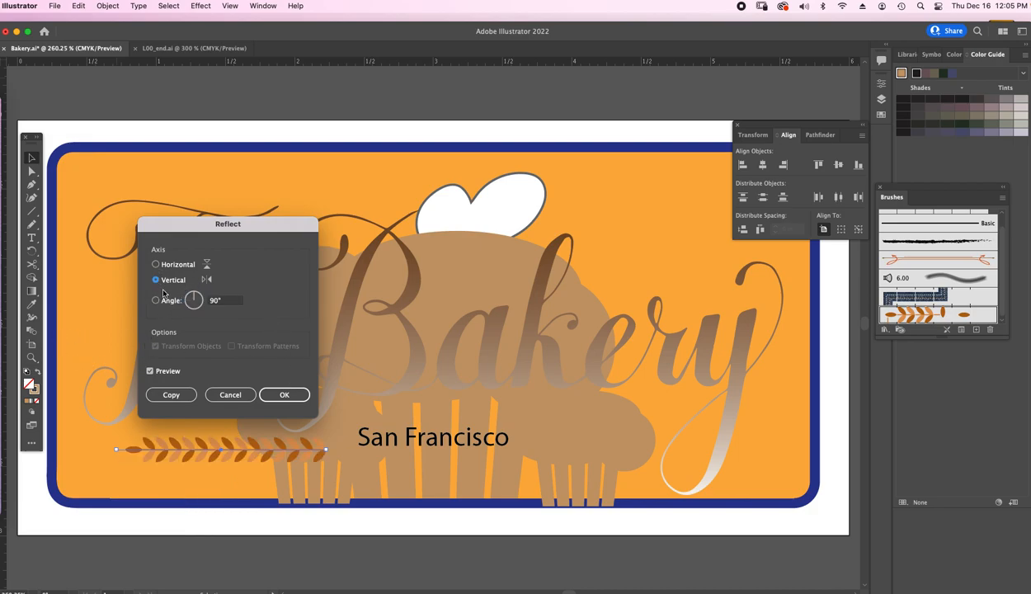
{"action": "left_click", "coordinate": [171, 397]}
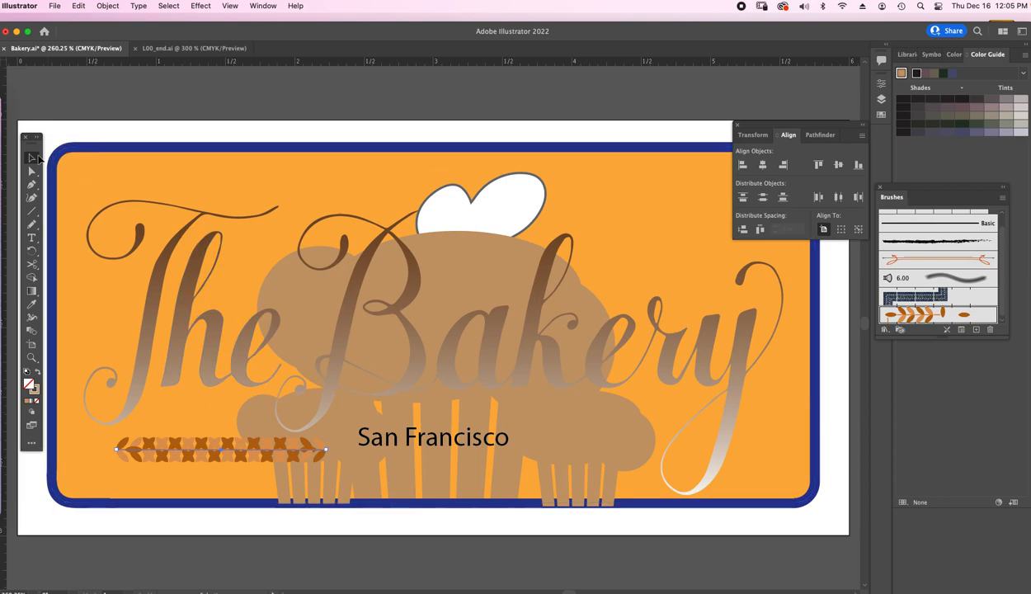
Move the mirrored laurel branch to the right of "San Francisco", level with the original branch, and deselect it
{"action": "left_click", "coordinate": [280, 454]}
{"action": "left_click_drag", "start_coordinate": [280, 454], "coordinate": [626, 460]}
{"action": "left_click_drag", "start_coordinate": [673, 452], "coordinate": [678, 451]}
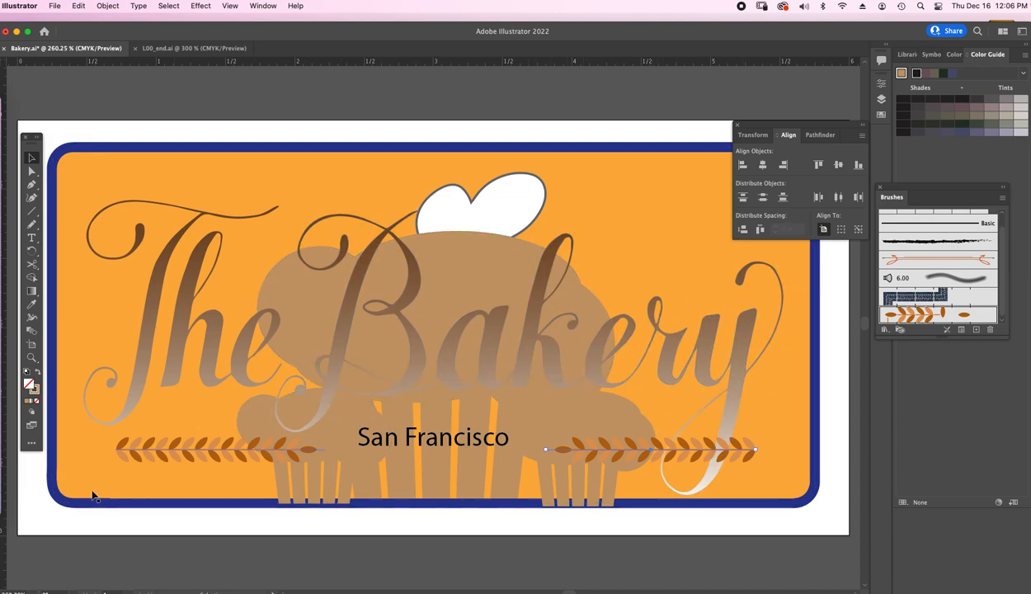
{"action": "left_click", "coordinate": [571, 134]}
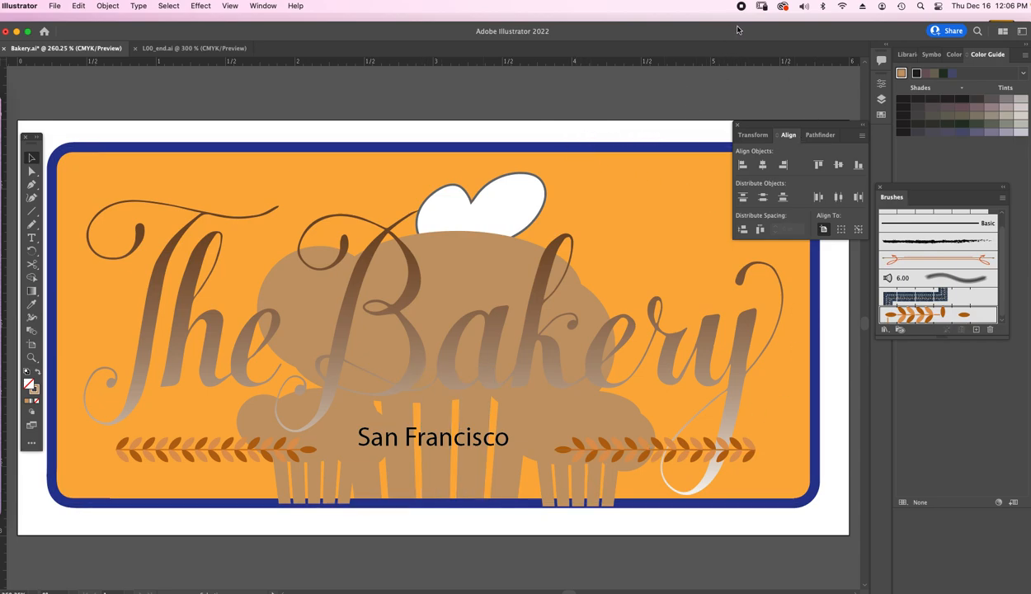